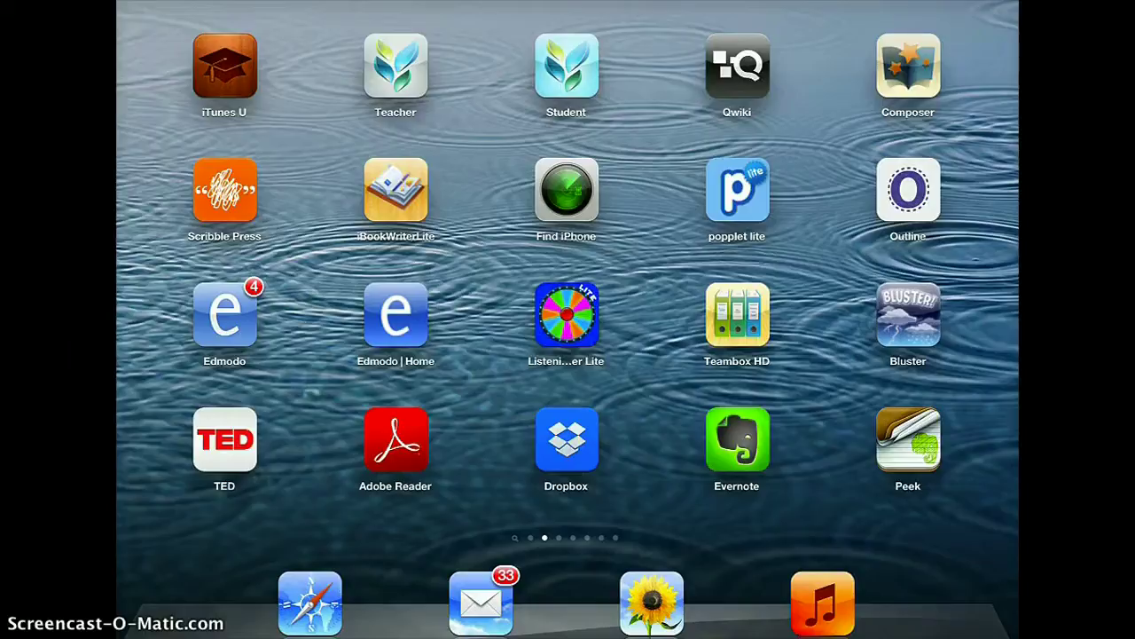
# Launch the iTunes U app from the iPad home screen.
pyautogui.click(227, 81)
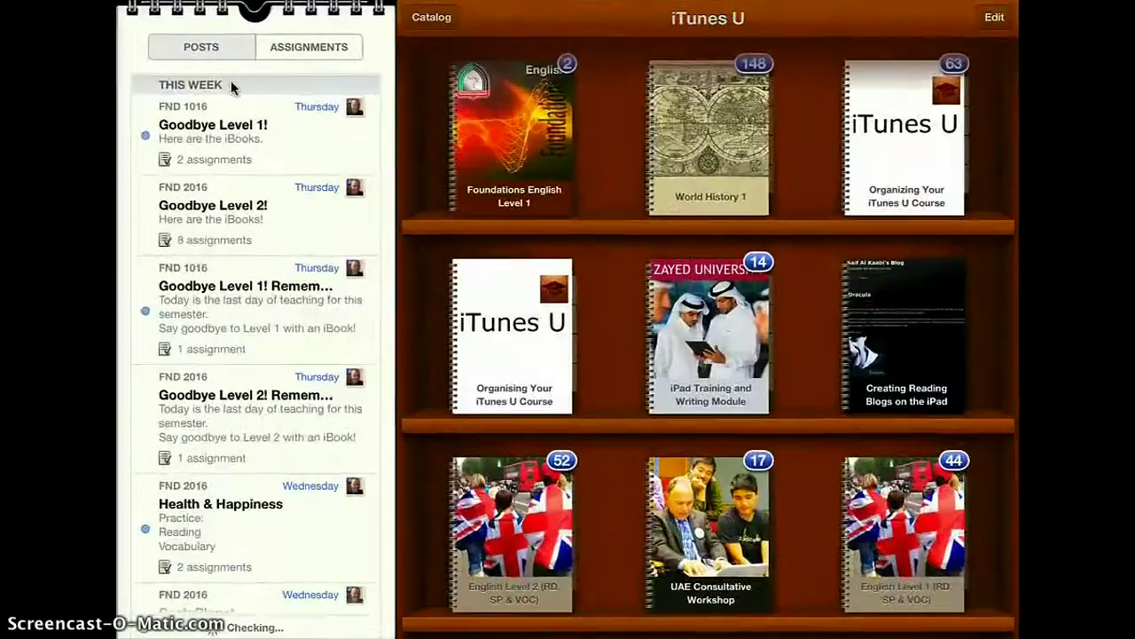
# Open the FND 2016: English Level 2 (RD, SP & VOC) course cover on the bookshelf.
pyautogui.click(596, 424)
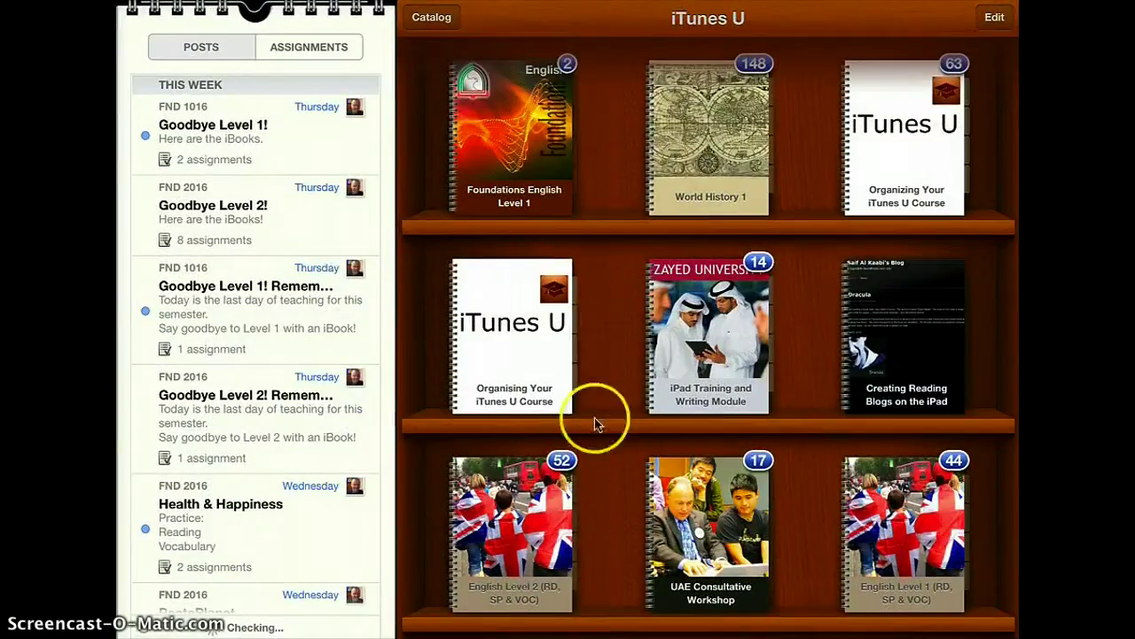
pyautogui.click(561, 571)
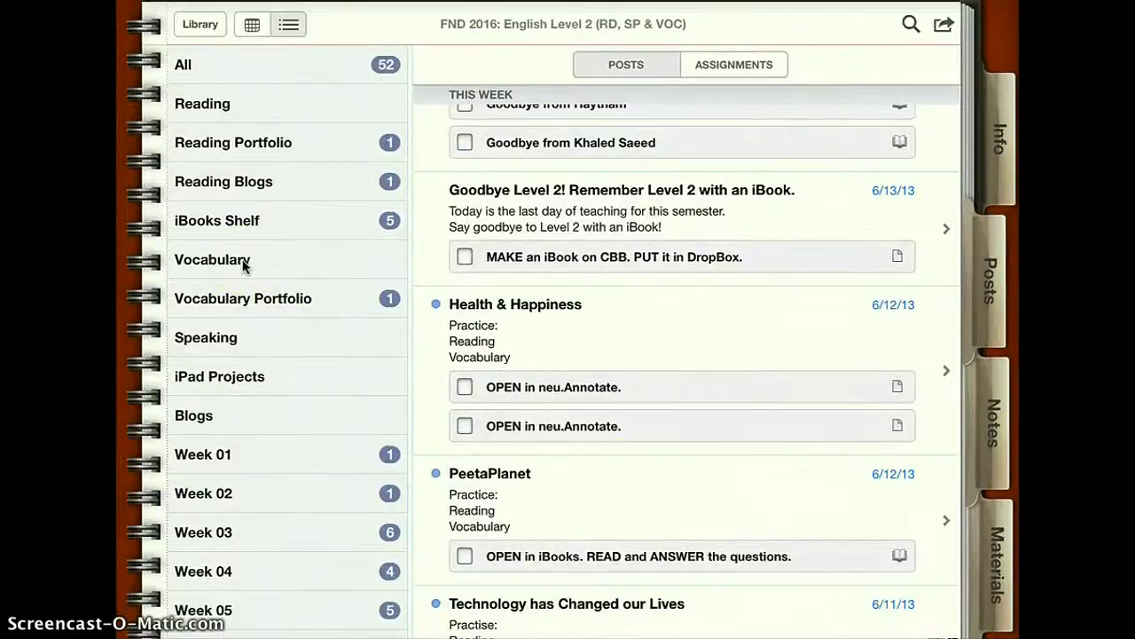
# Filter the course to Vocabulary posts and scroll to the Introduction to Oxford 3,000 lesson.
pyautogui.click(243, 263)
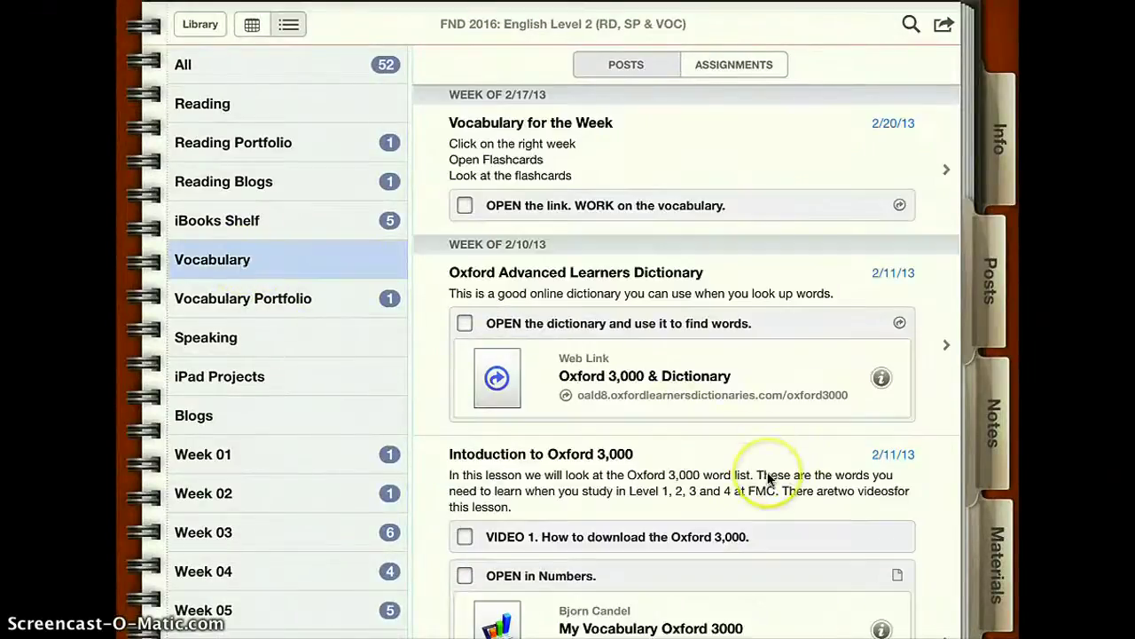
pyautogui.scroll(-5, 768, 477)
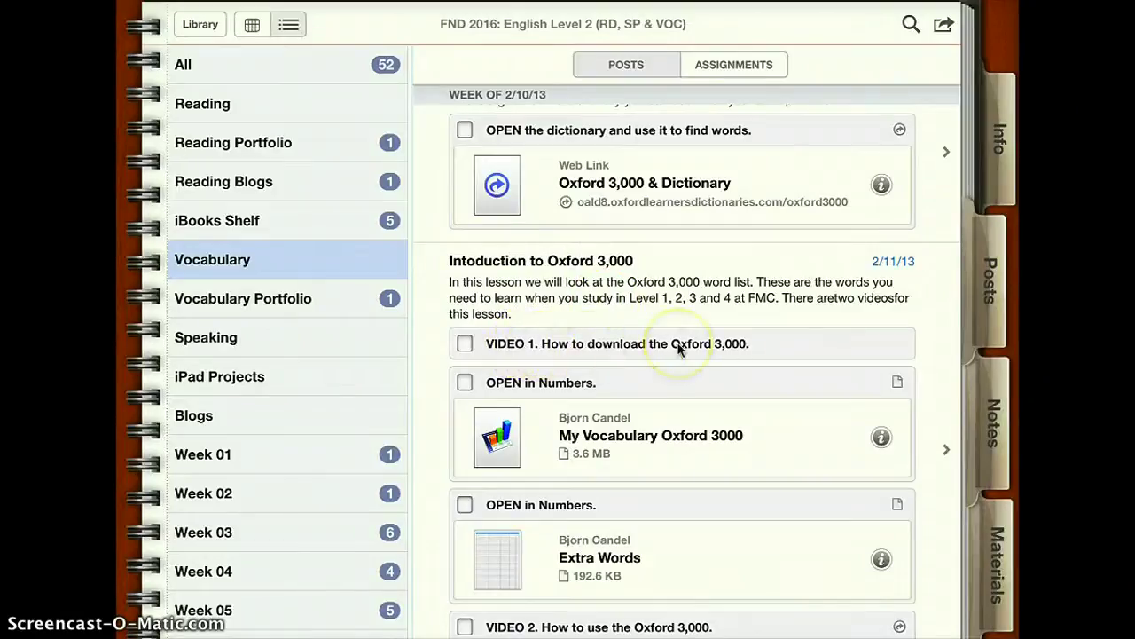
pyautogui.scroll(4, 678, 348)
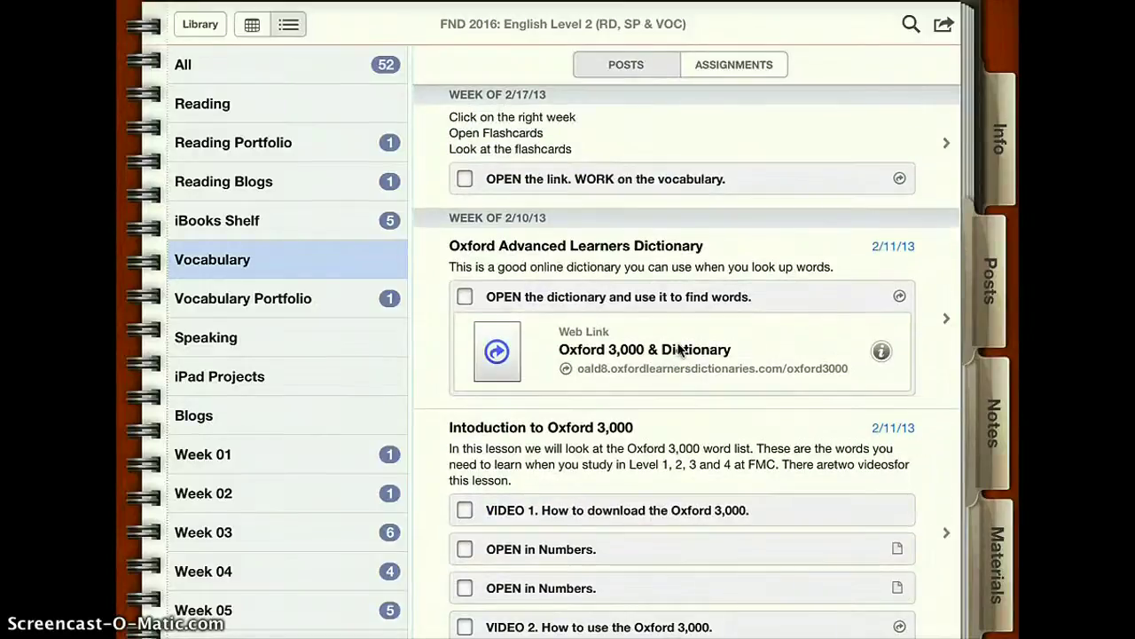
pyautogui.scroll(-2, 678, 348)
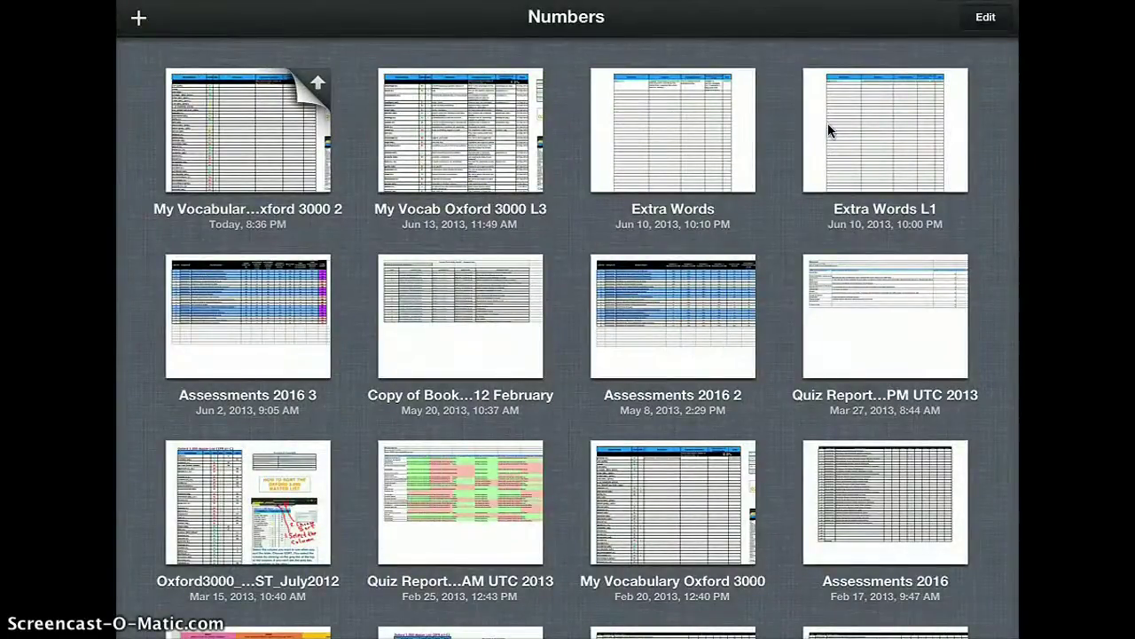
# Open My Vocabulary Oxford 3000 2 and zoom into its Oxford 3,000 word list rows.
pyautogui.click(213, 148)
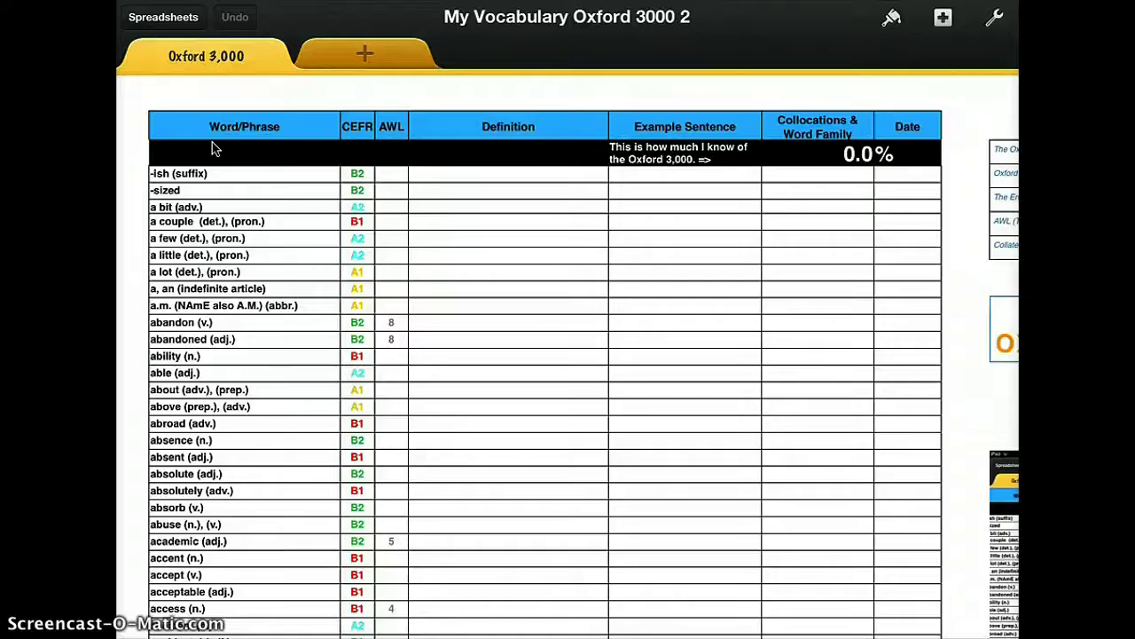
pyautogui.scroll(-5, 213, 148)
pyautogui.scroll(-5, 213, 148)
pyautogui.scroll(5, 212, 148)
pyautogui.doubleClick(213, 148)
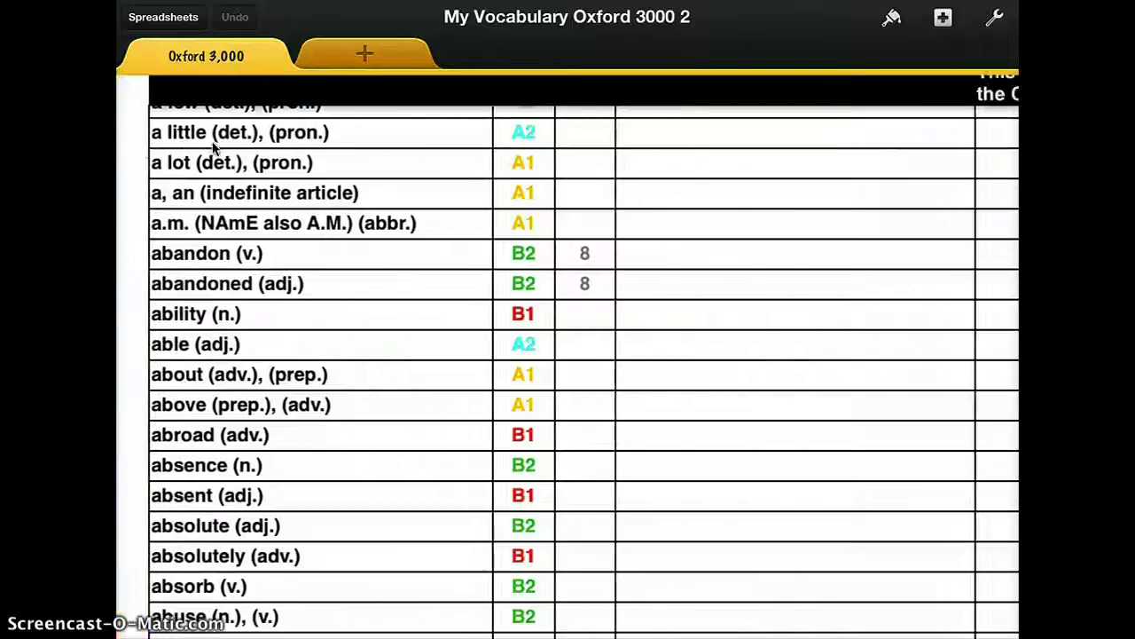
pyautogui.scroll(-10, 213, 148)
pyautogui.scroll(-5, 213, 148)
pyautogui.scroll(10, 213, 148)
pyautogui.scroll(10, 213, 148)
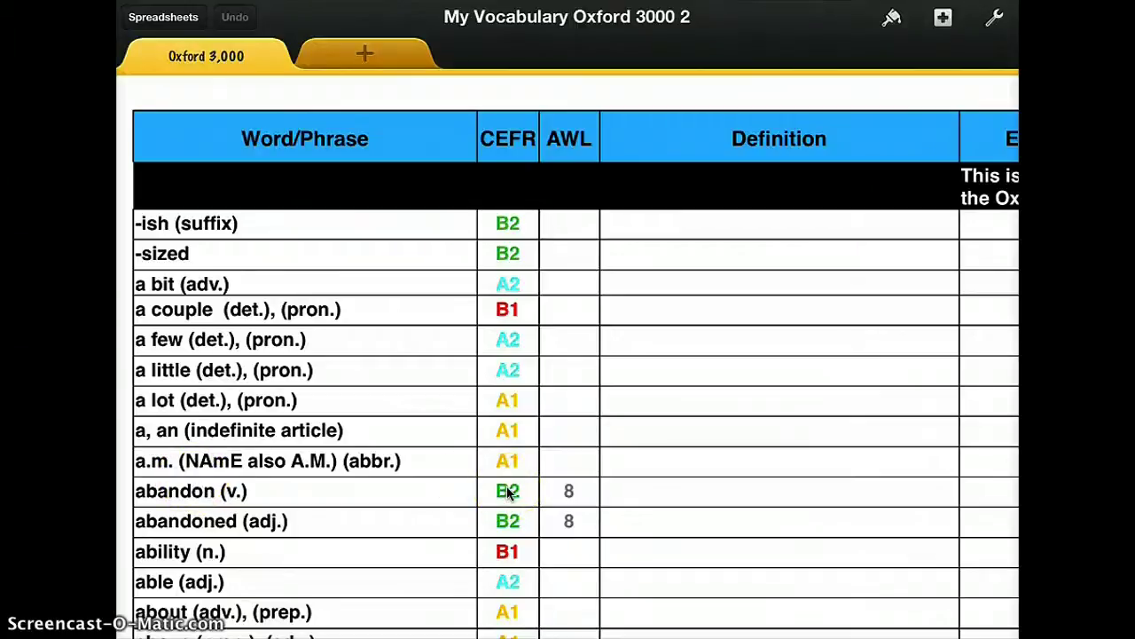
pyautogui.scroll(-3, 508, 493)
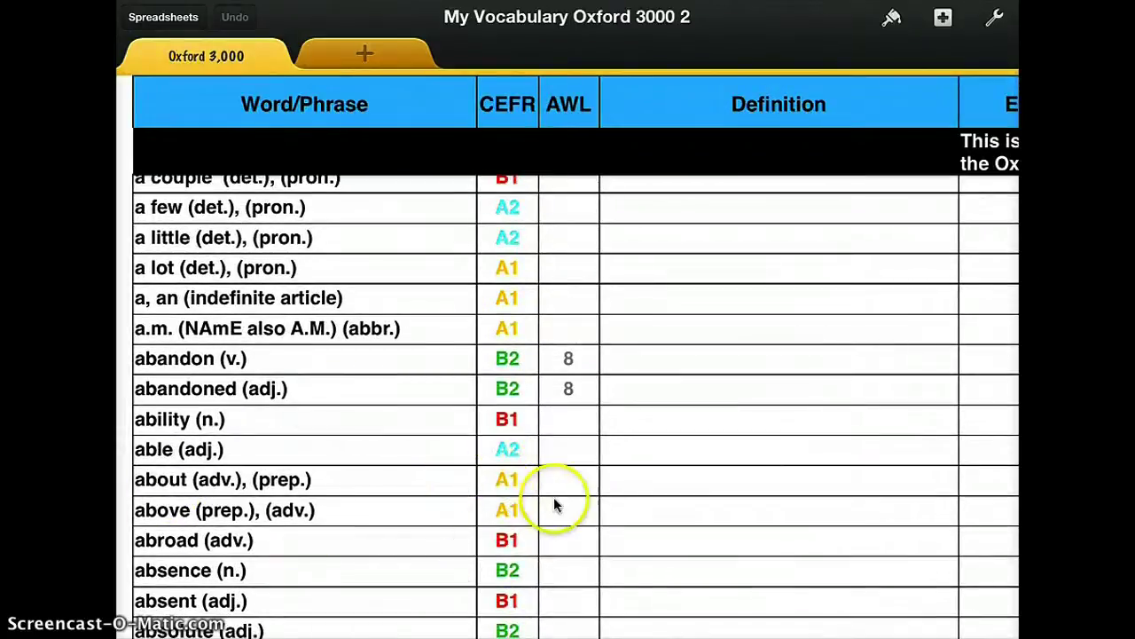
pyautogui.hscroll(10, 554, 502)
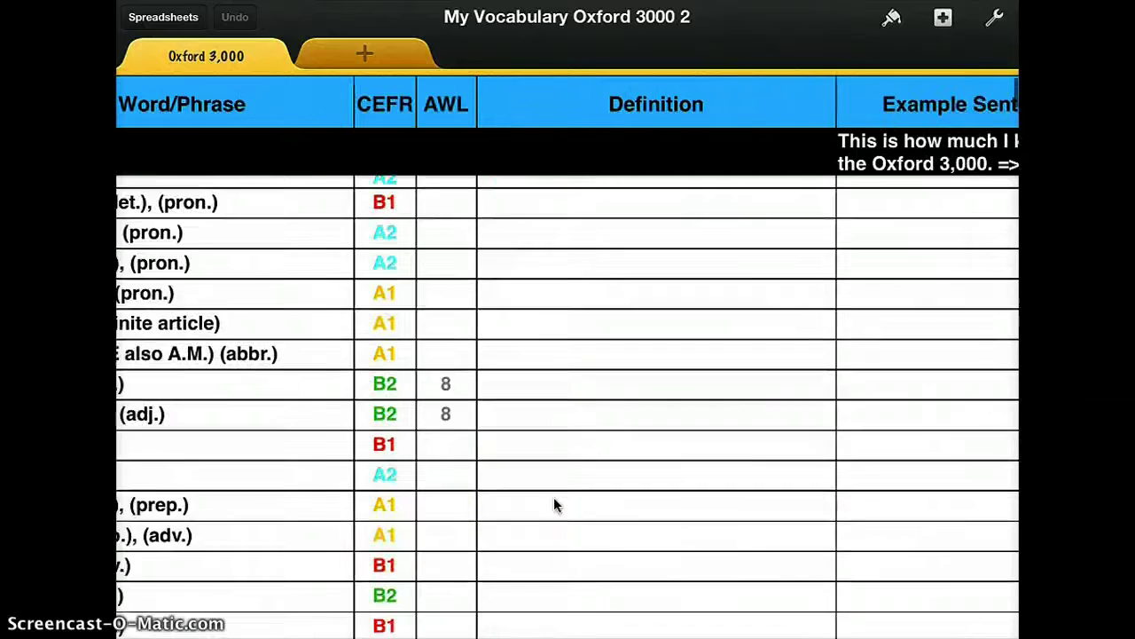
pyautogui.hscroll(5, 553, 503)
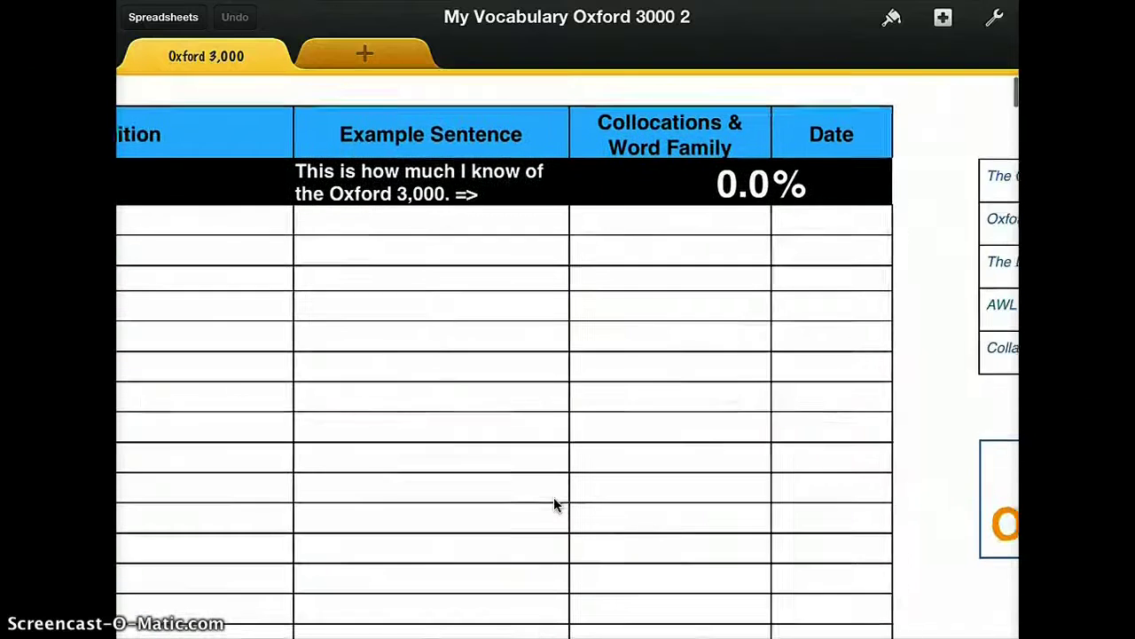
pyautogui.hscroll(-10, 553, 504)
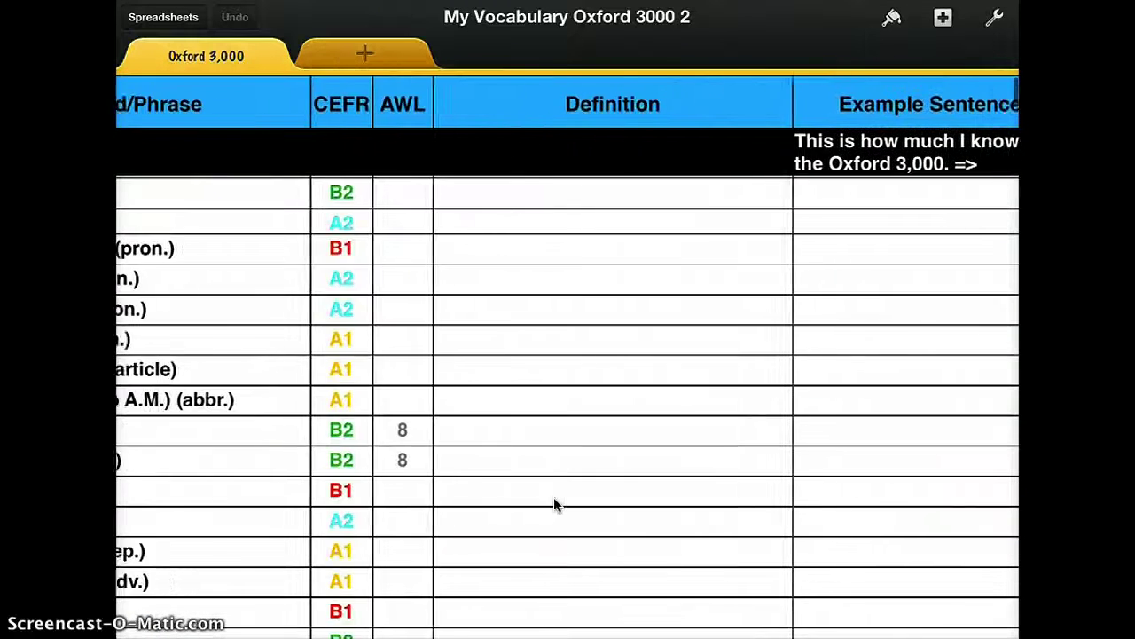
pyautogui.hscroll(10, 553, 503)
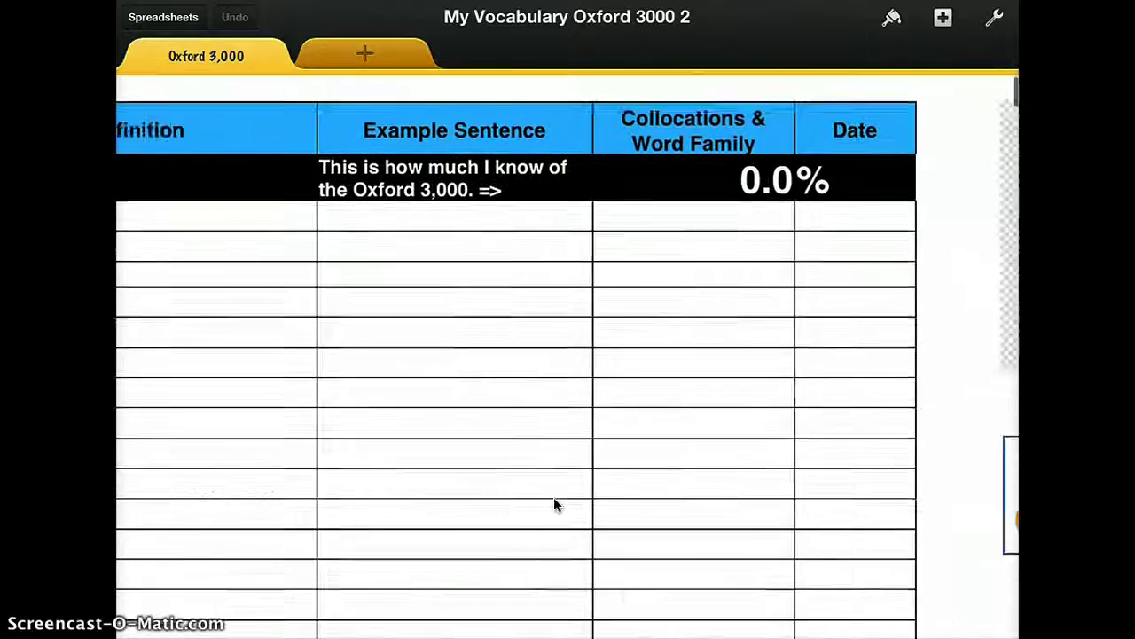
pyautogui.hscroll(5, 553, 504)
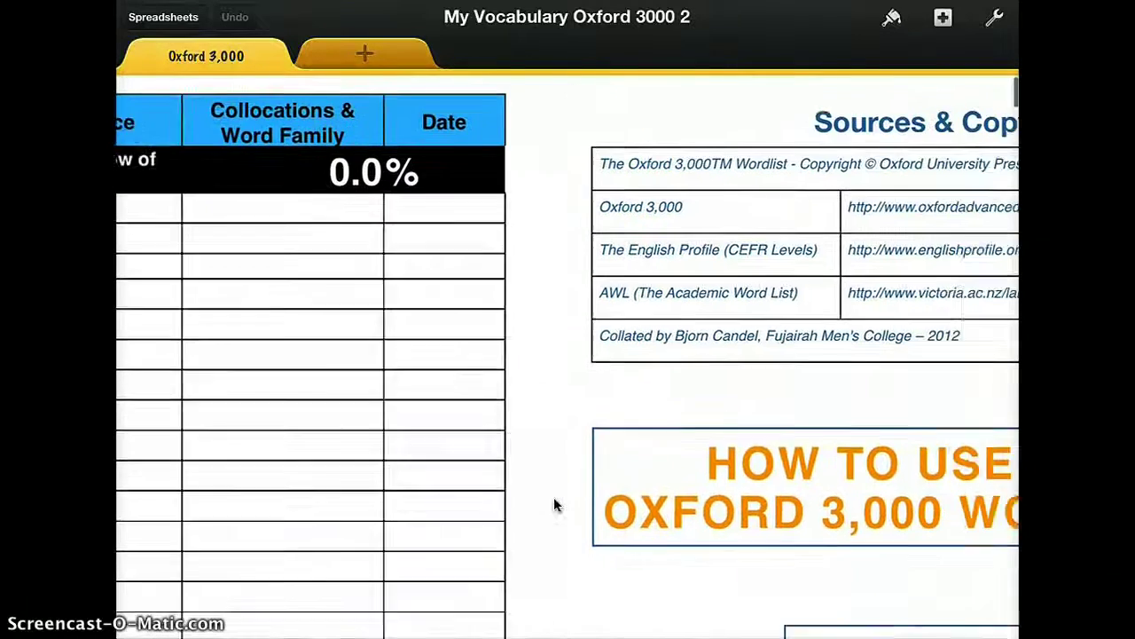
pyautogui.hscroll(5, 554, 503)
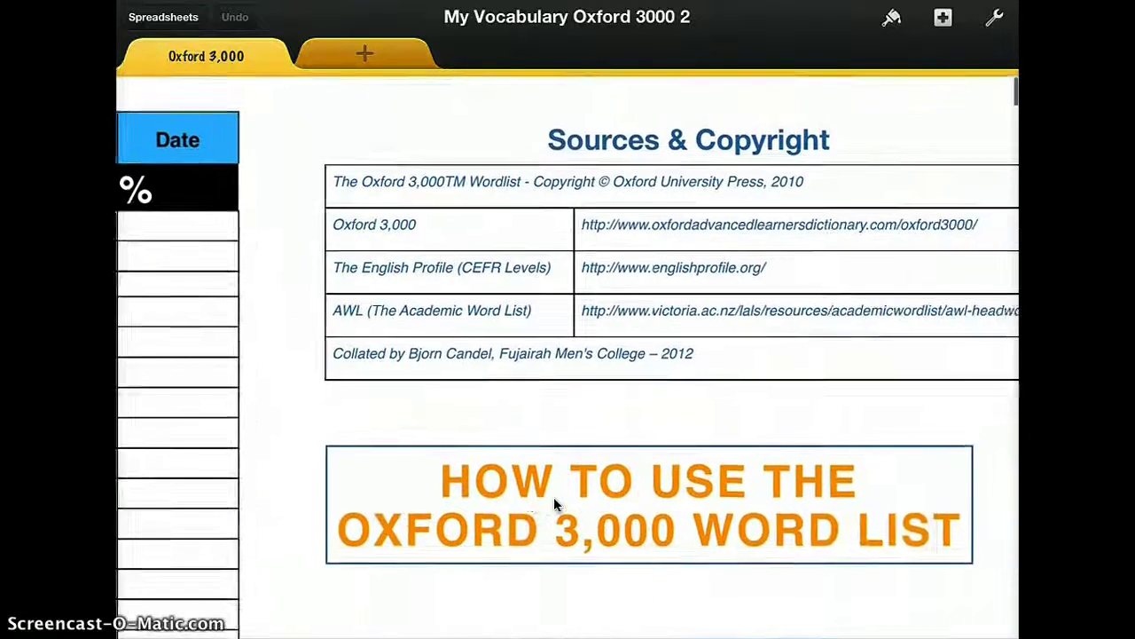
pyautogui.scroll(-5, 554, 503)
pyautogui.scroll(-10, 554, 497)
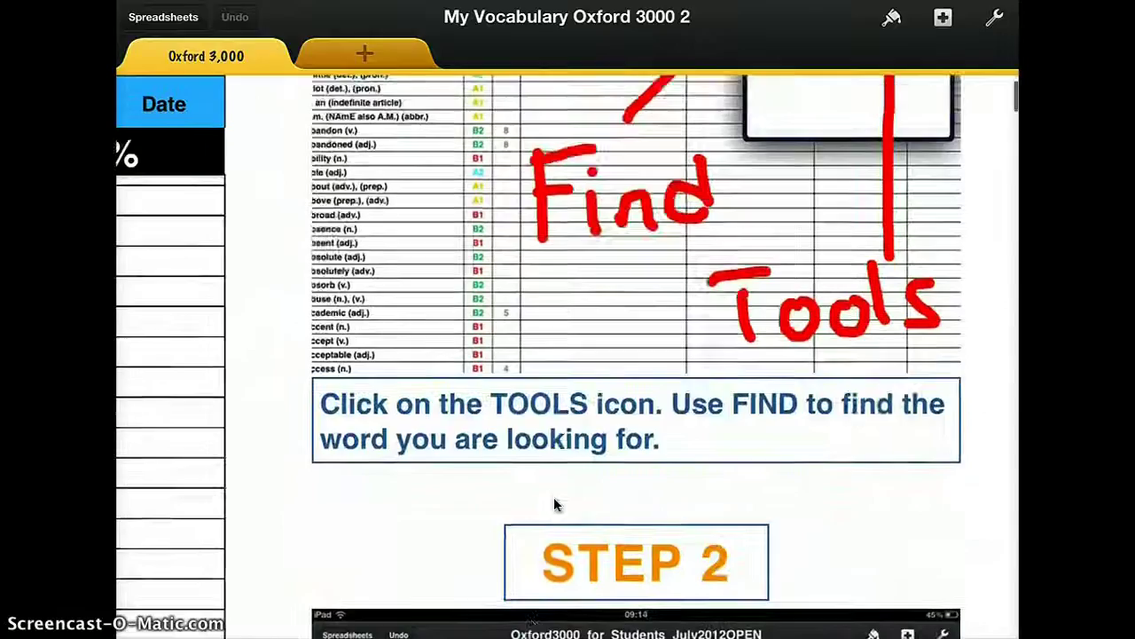
pyautogui.hscroll(-15, 554, 503)
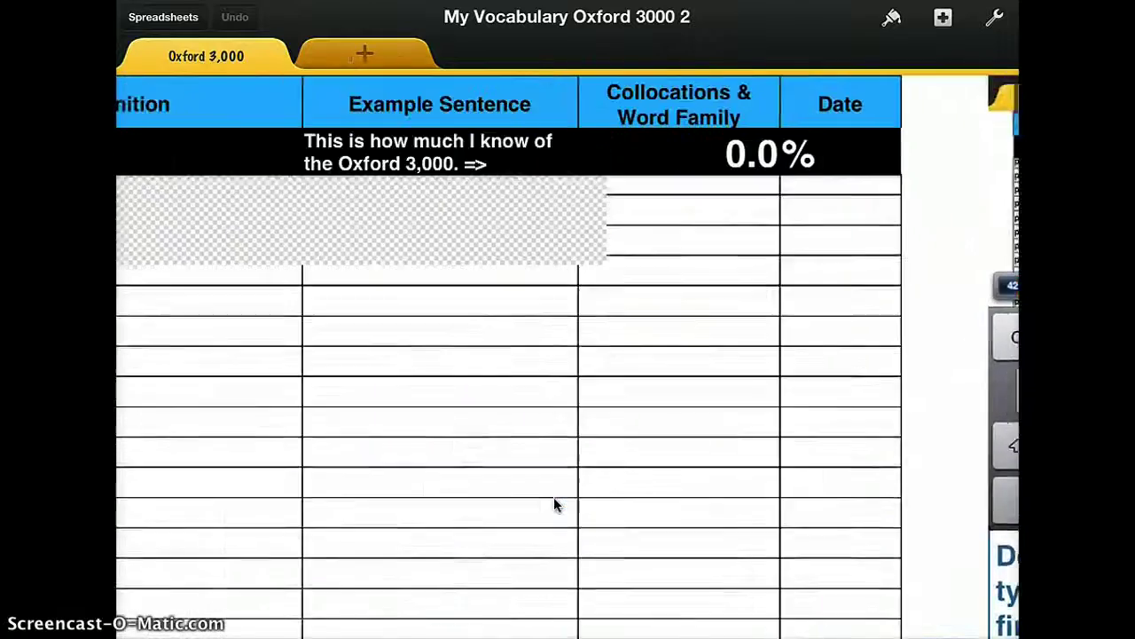
pyautogui.scroll(2, 554, 502)
pyautogui.hscroll(-10, 554, 502)
pyautogui.scroll(1, 553, 502)
pyautogui.scroll(-5, 553, 502)
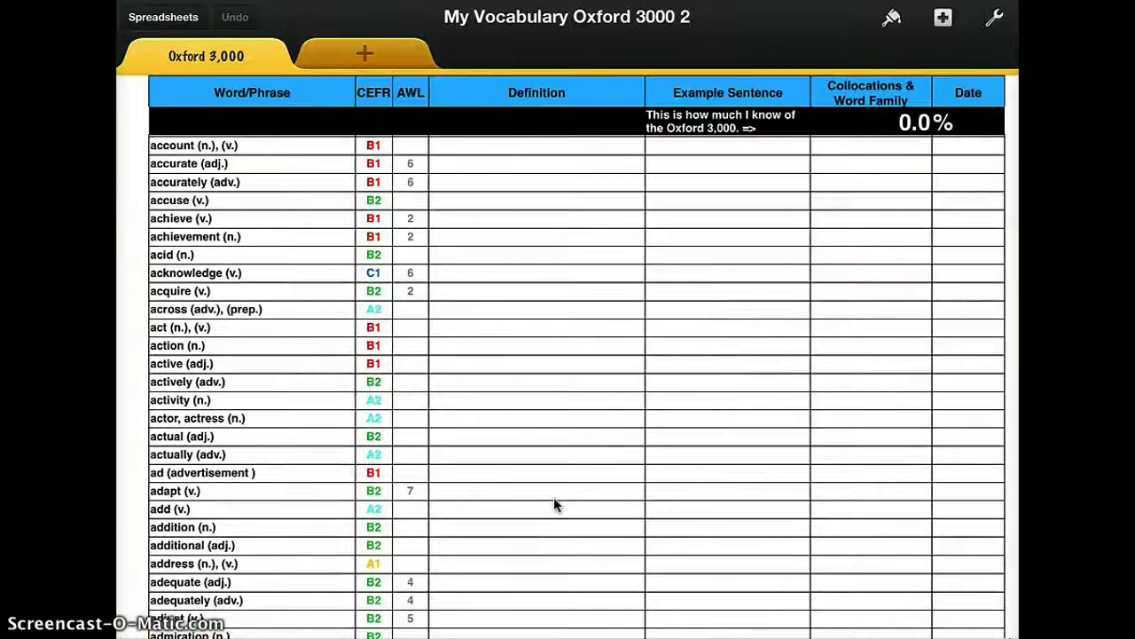
pyautogui.click(178, 25)
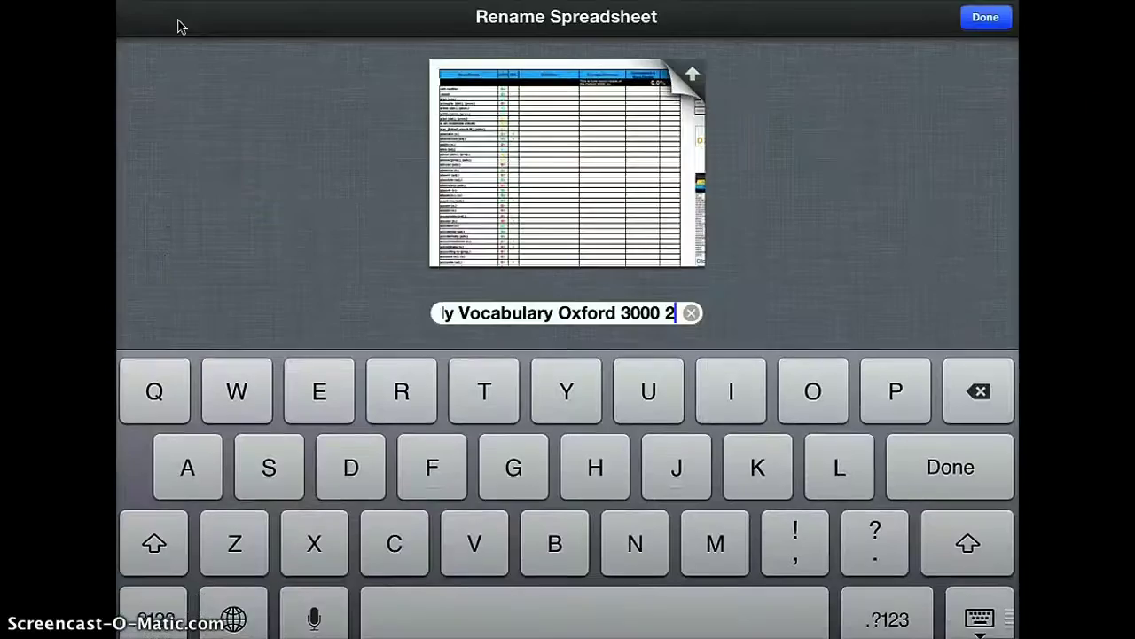
# Trim 'My Vocabulary Oxford 3000 2' and retype it as 'Oxford 3000 Ahmed', then confirm.
pyautogui.press('BackSpace')
pyautogui.press('BackSpace')
pyautogui.press('BackSpace')
pyautogui.press('BackSpace')
pyautogui.press('BackSpace')
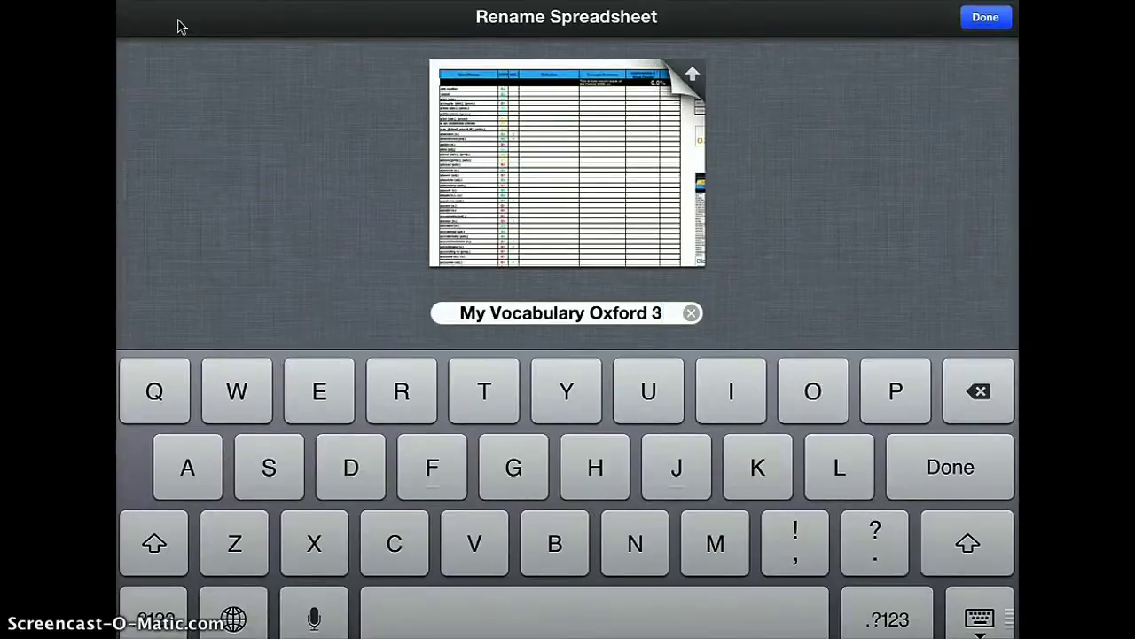
pyautogui.click(588, 313)
pyautogui.press('BackSpace')
pyautogui.press('BackSpace')
pyautogui.press('BackSpace')
pyautogui.press('BackSpace')
pyautogui.press('BackSpace')
pyautogui.press('BackSpace')
pyautogui.press('BackSpace')
pyautogui.press('BackSpace')
pyautogui.press('BackSpace')
pyautogui.press('BackSpace')
pyautogui.press('BackSpace')
pyautogui.press('BackSpace')
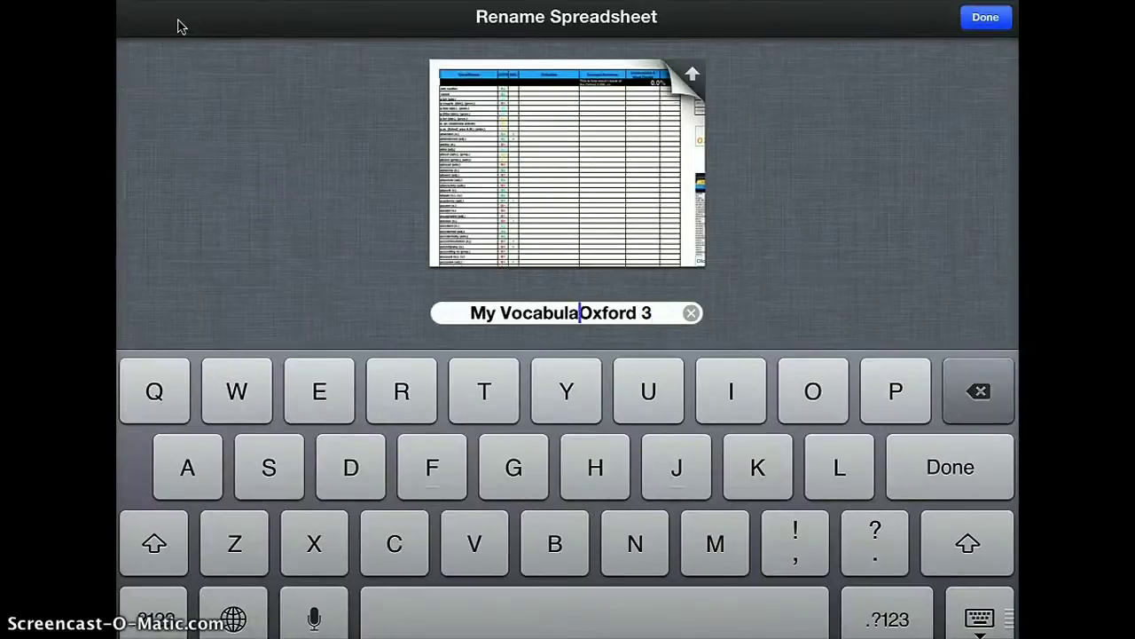
pyautogui.press('BackSpace')
pyautogui.press('BackSpace')
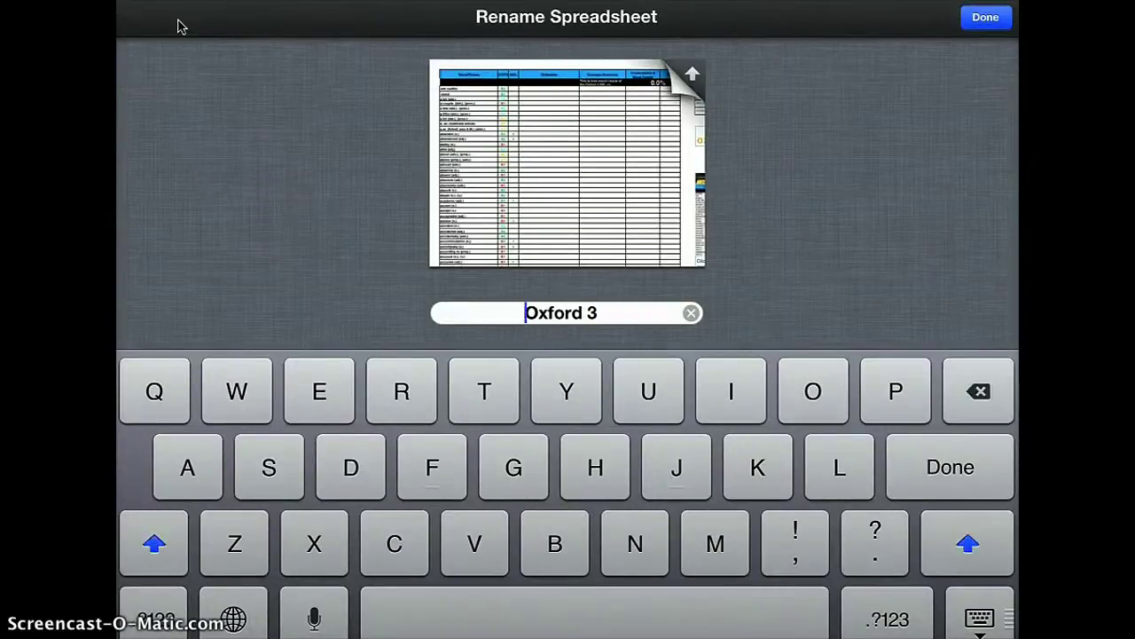
pyautogui.click(600, 313)
pyautogui.click(875, 618)
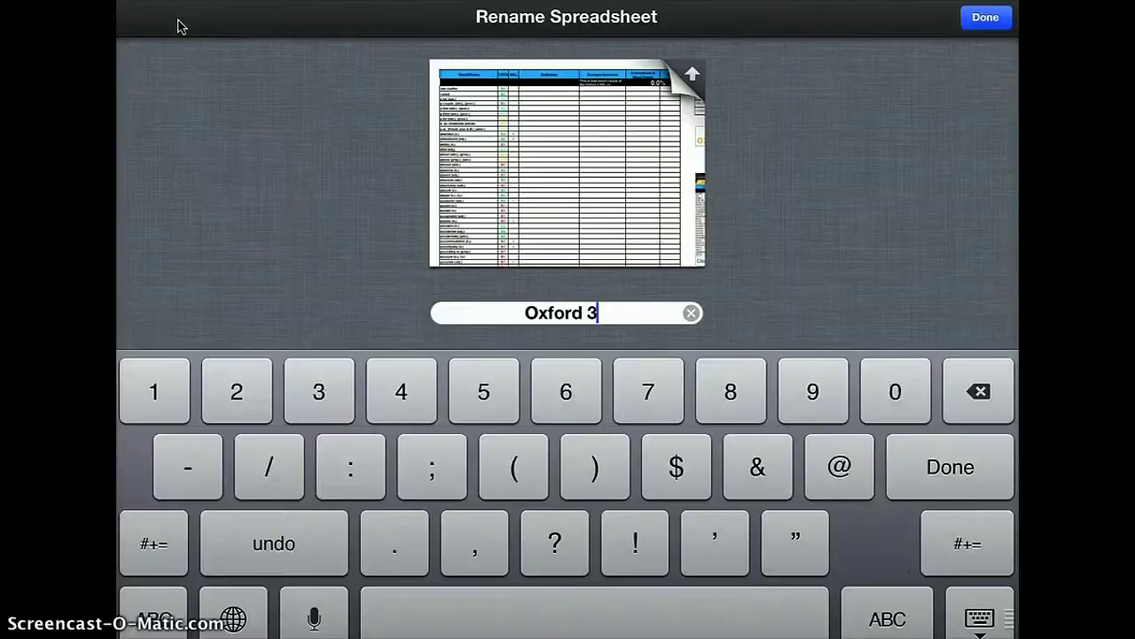
pyautogui.write('000')
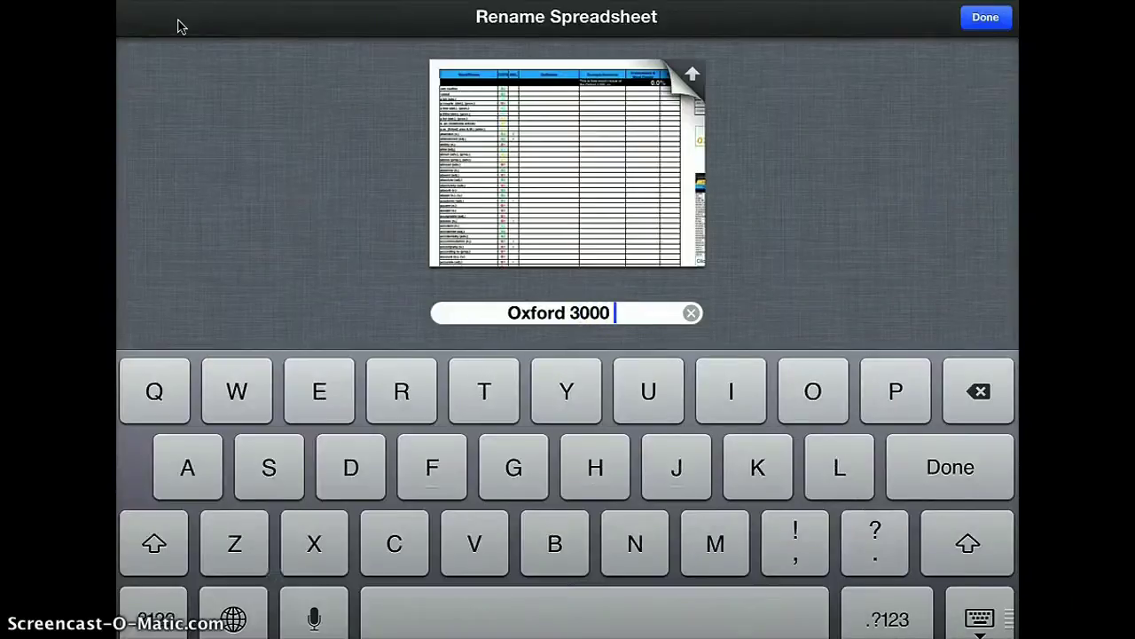
pyautogui.write(' Ahmed')
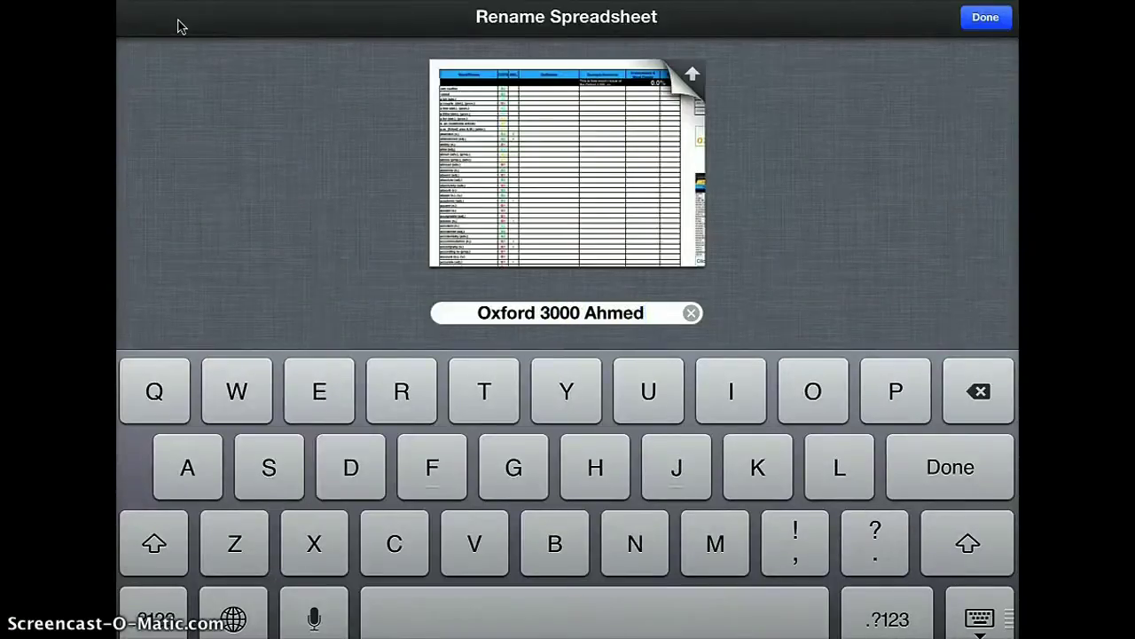
pyautogui.press('Return')
pyautogui.click(257, 99)
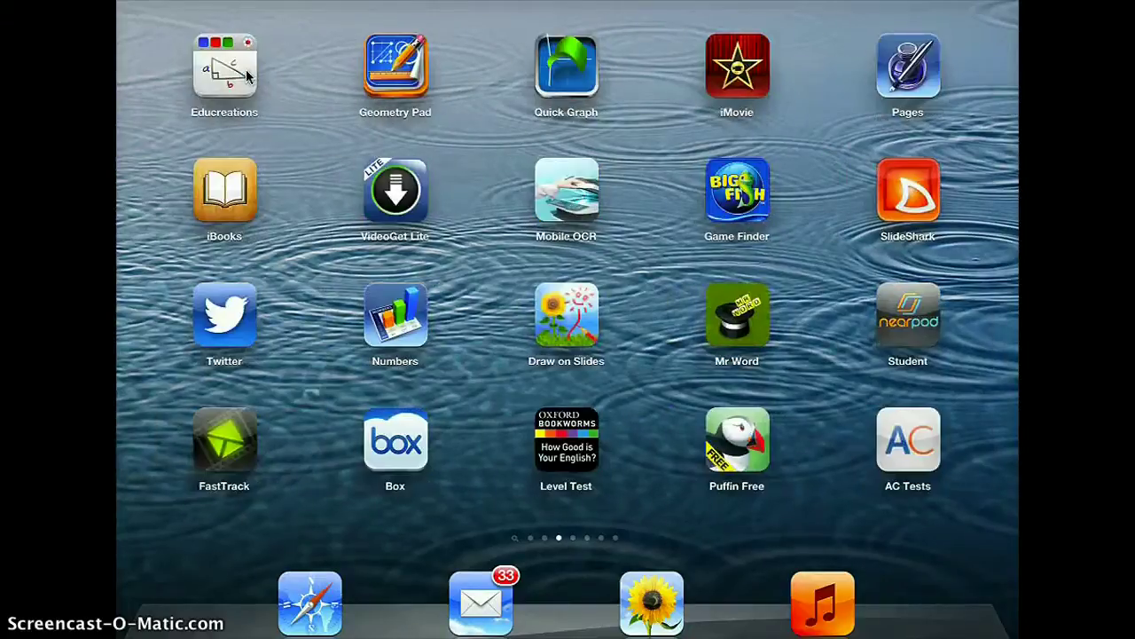
# Launch Numbers from the iPad home screen.
pyautogui.click(418, 360)
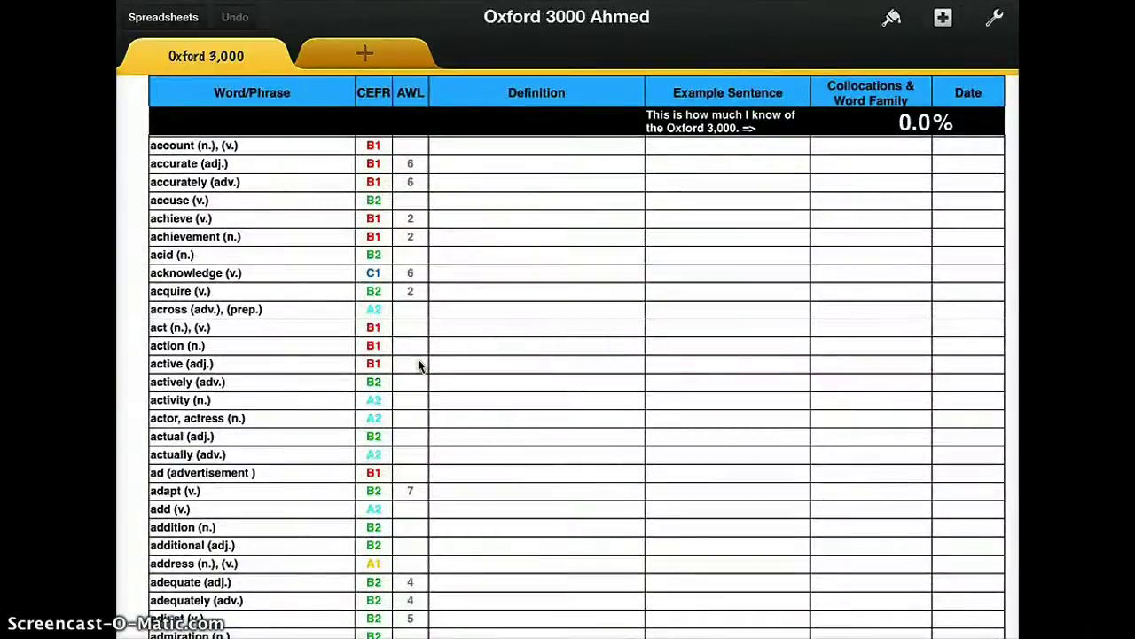
# Leave Numbers for the home screen after checking the Oxford 3000 Ahmed spreadsheet.
pyautogui.press('super')
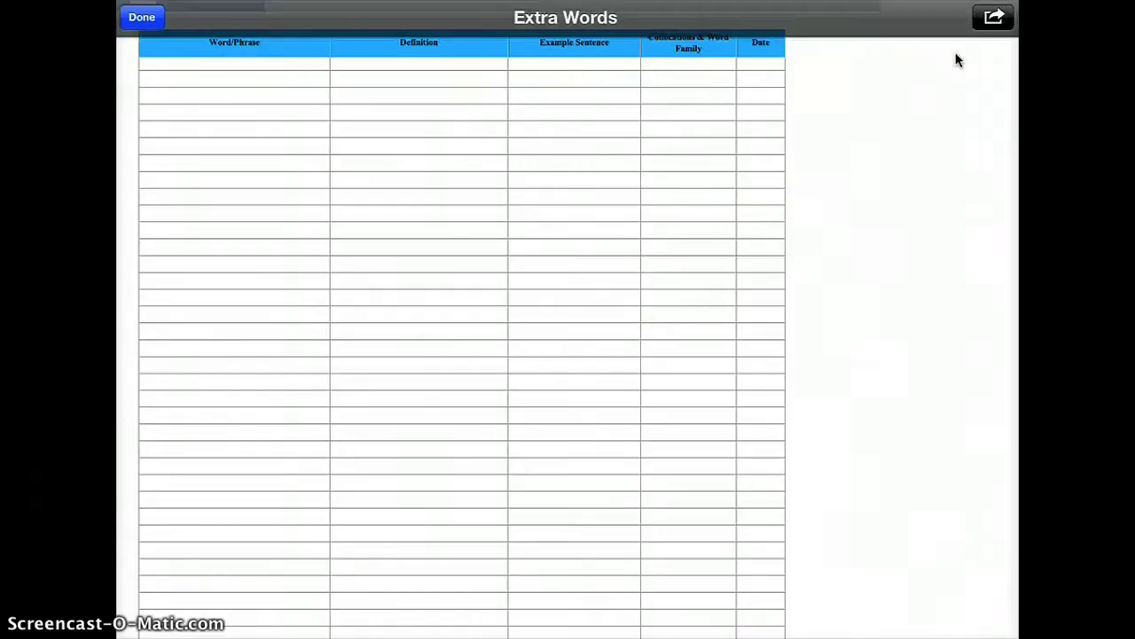
# Use the share menu's Open in Numbers option on the Extra Words sheet.
pyautogui.click(993, 19)
pyautogui.click(995, 19)
pyautogui.click(1009, 100)
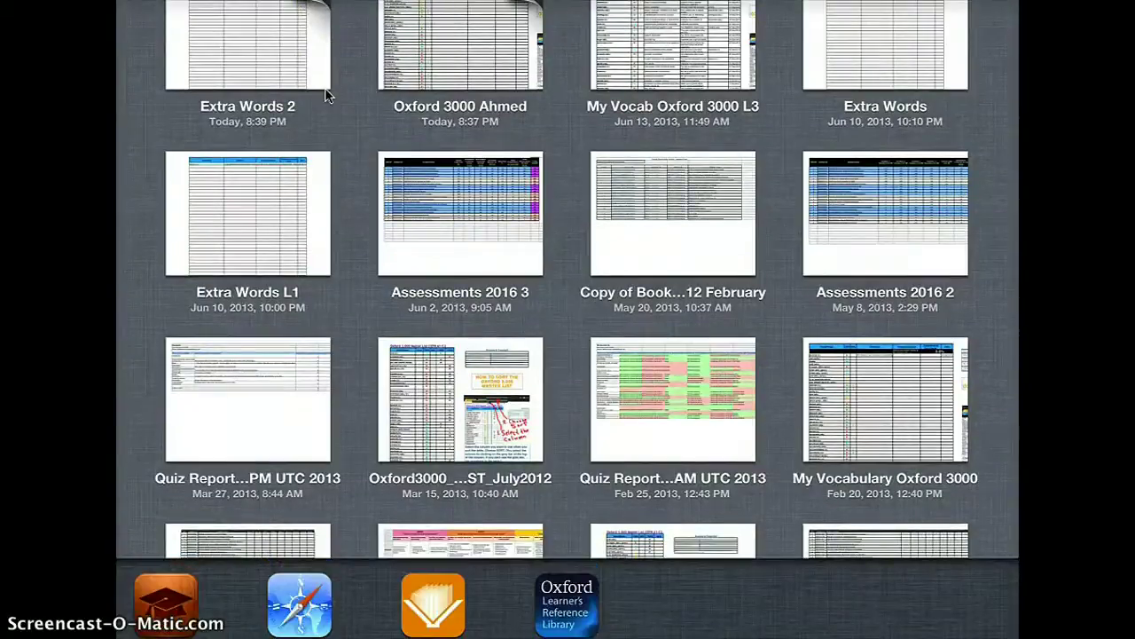
# Switch to the Oxford Learner's Reference Library app from the multitasking bar.
pyautogui.click(566, 604)
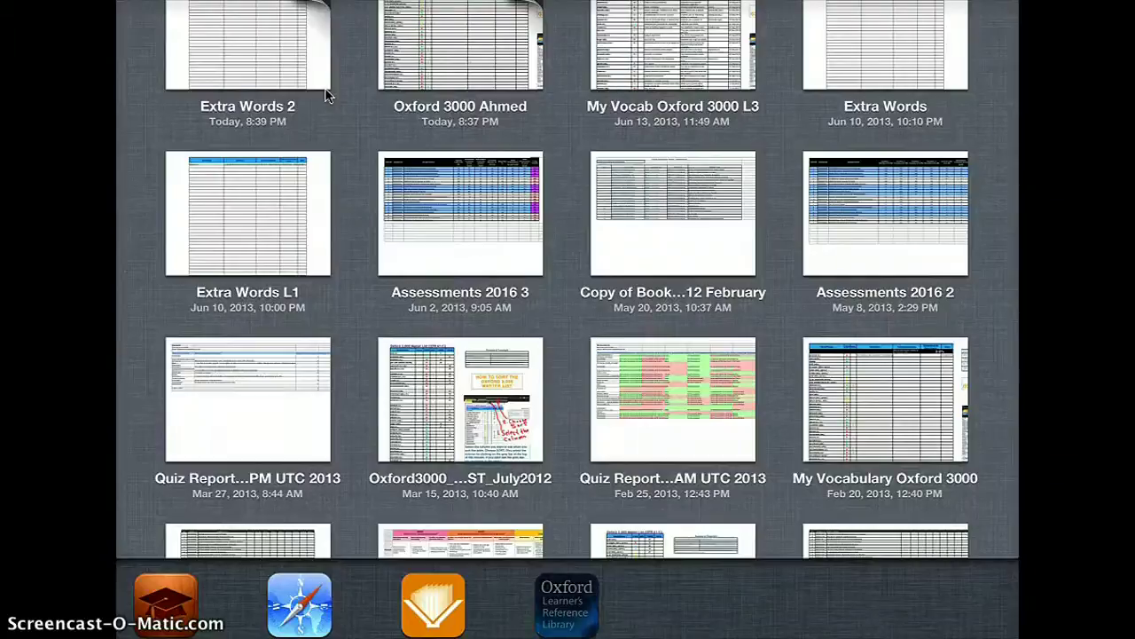